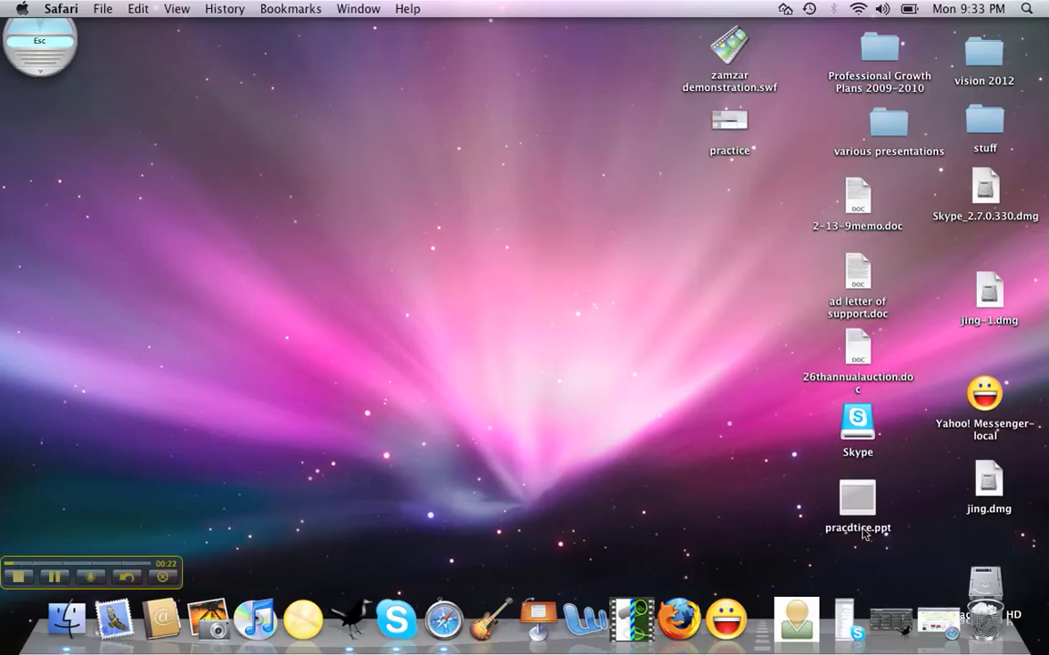
# Reposition and hide the SlideShare browser window, then launch GarageBand from the Dock.
pyautogui.click(928, 626)
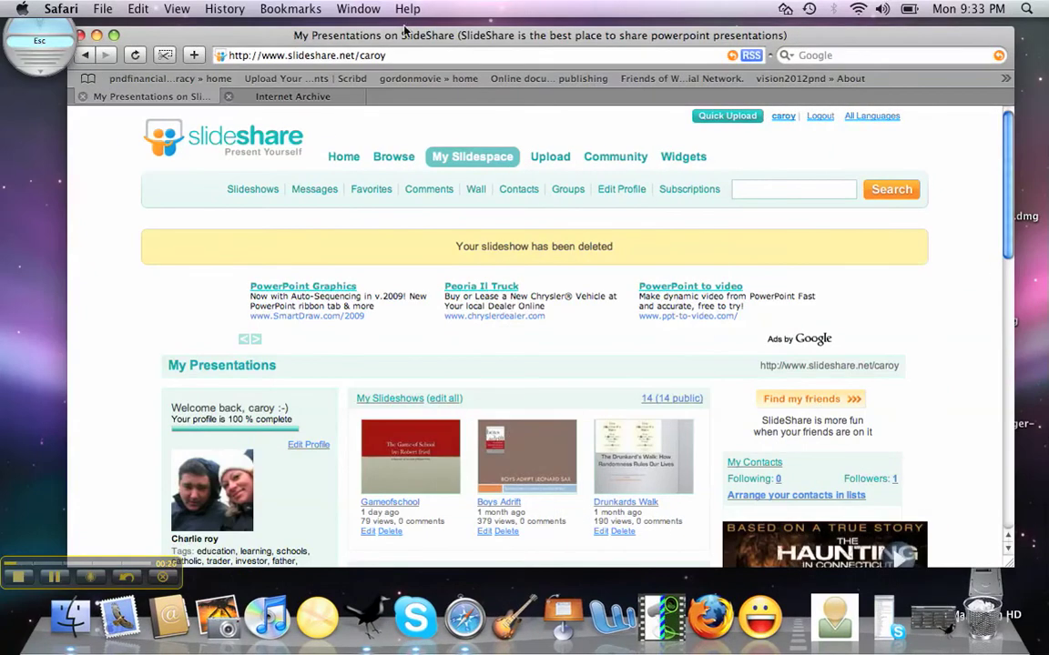
pyautogui.moveTo(406, 35); pyautogui.dragTo(395, 35)
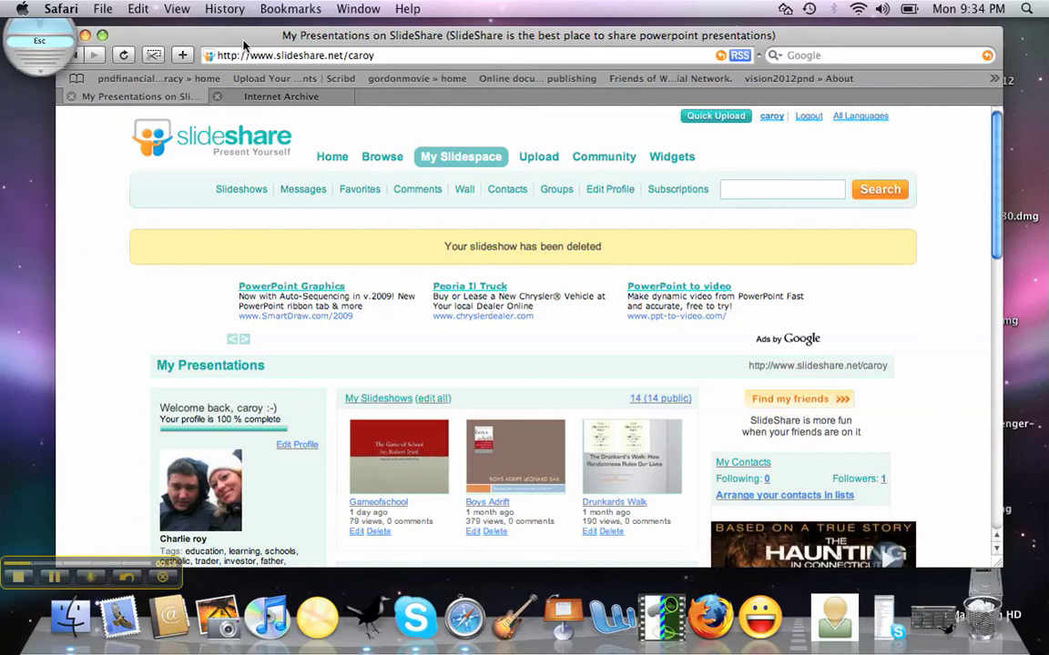
pyautogui.moveTo(237, 41); pyautogui.dragTo(236, 44)
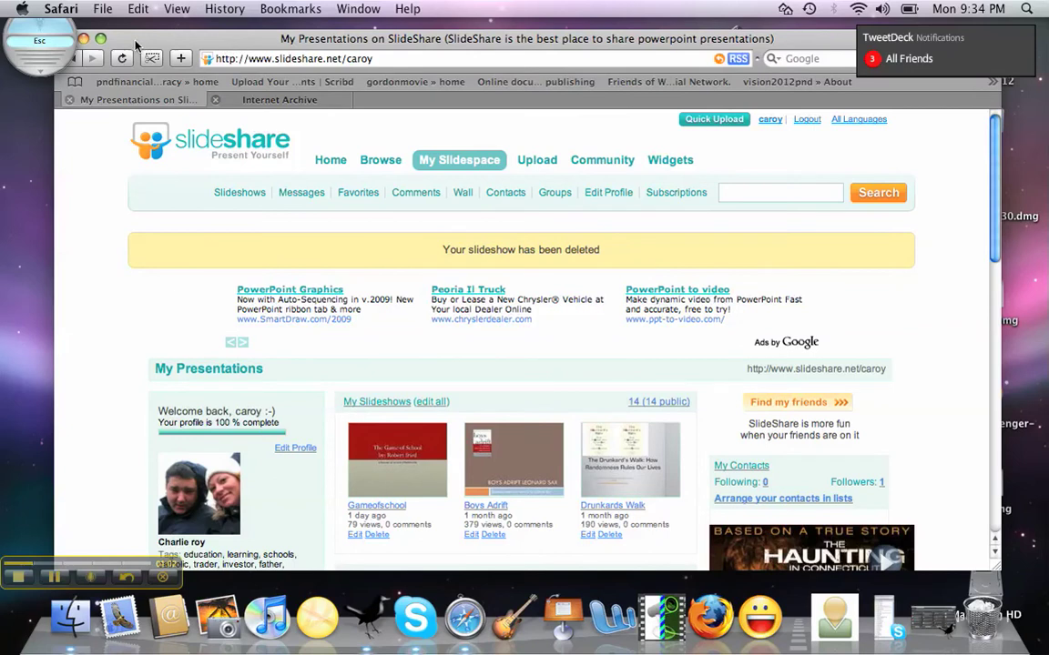
pyautogui.moveTo(123, 44); pyautogui.dragTo(185, 41)
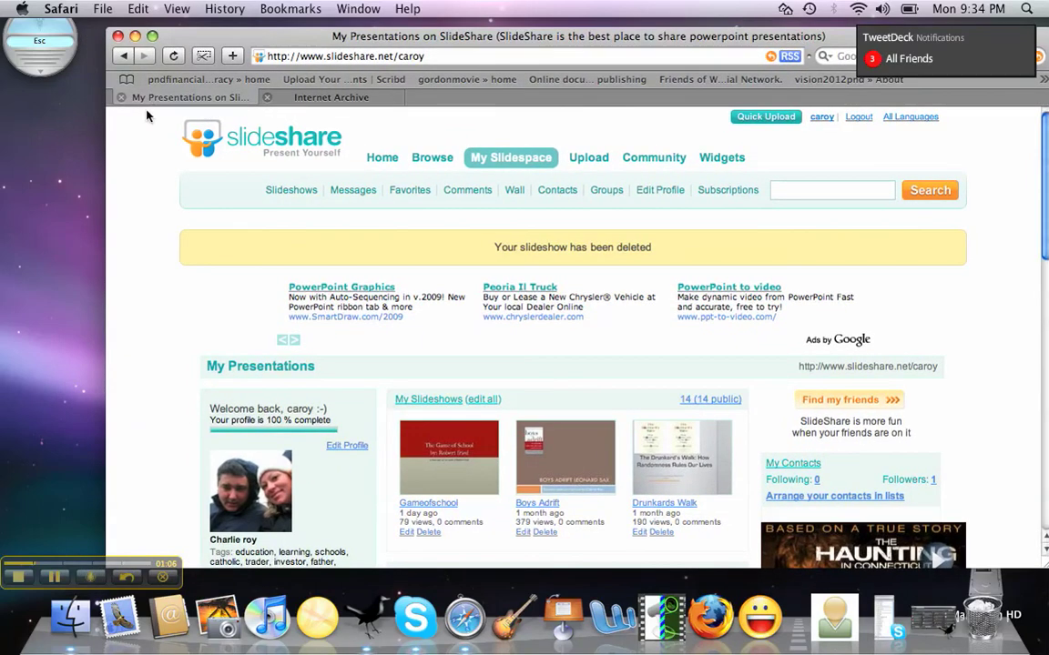
pyautogui.click(135, 36)
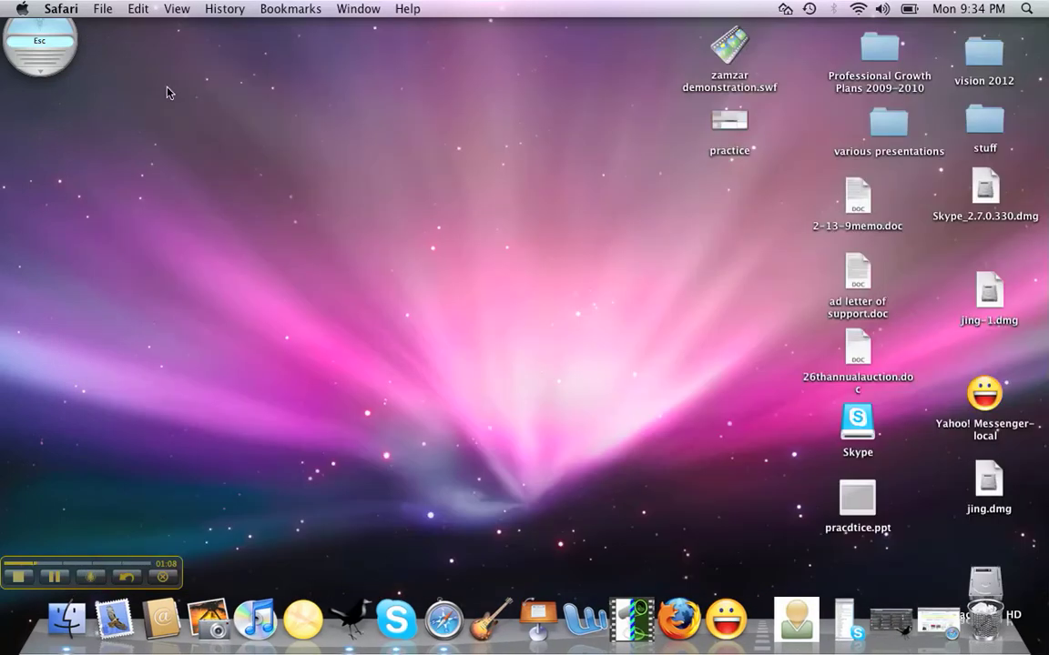
pyautogui.click(482, 640)
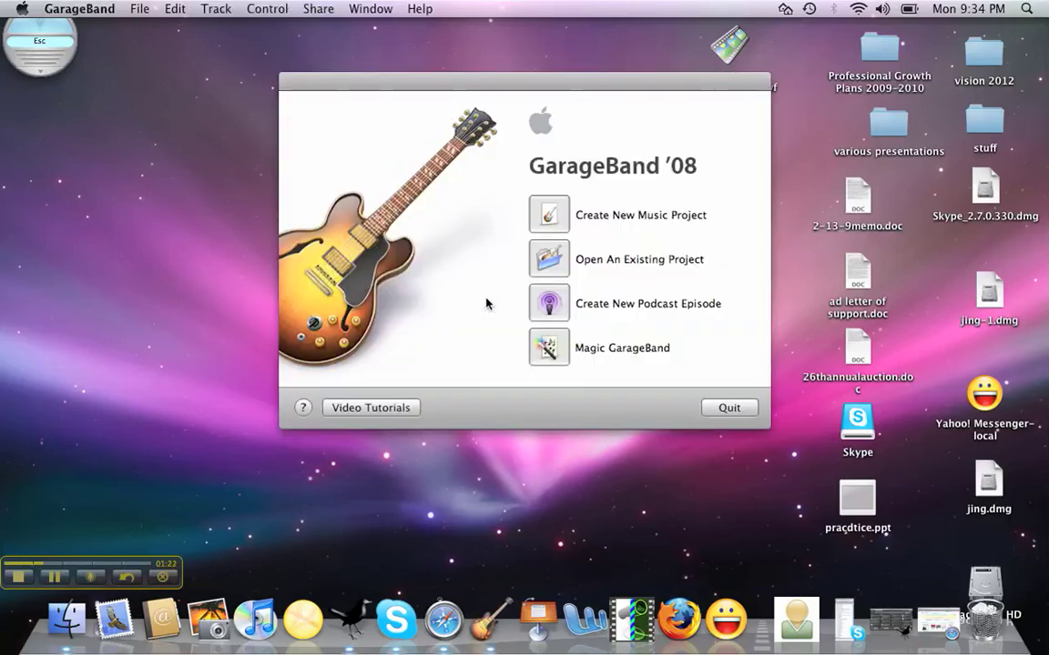
# Create a new podcast episode project named practicepodcast, saved on the Desktop.
pyautogui.click(546, 306)
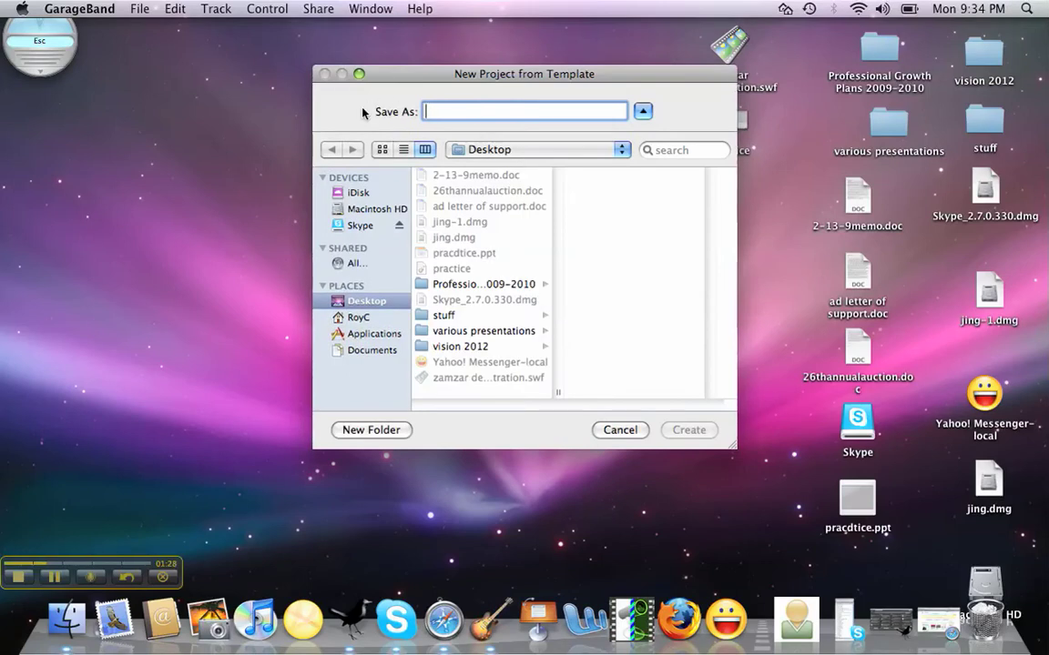
pyautogui.write('practicepodcast')
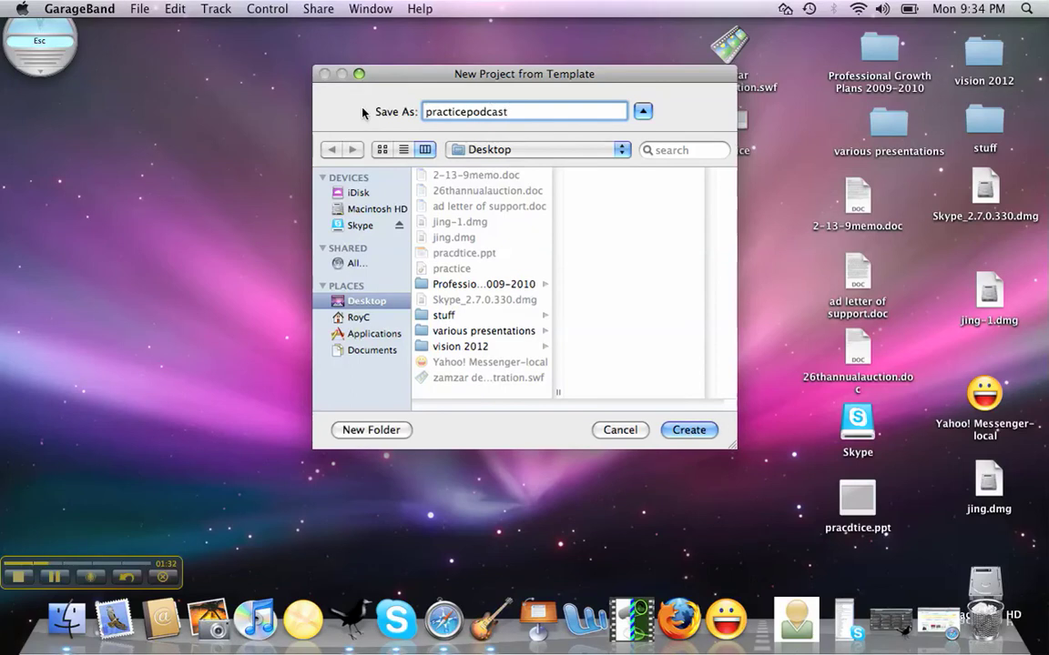
pyautogui.click(683, 431)
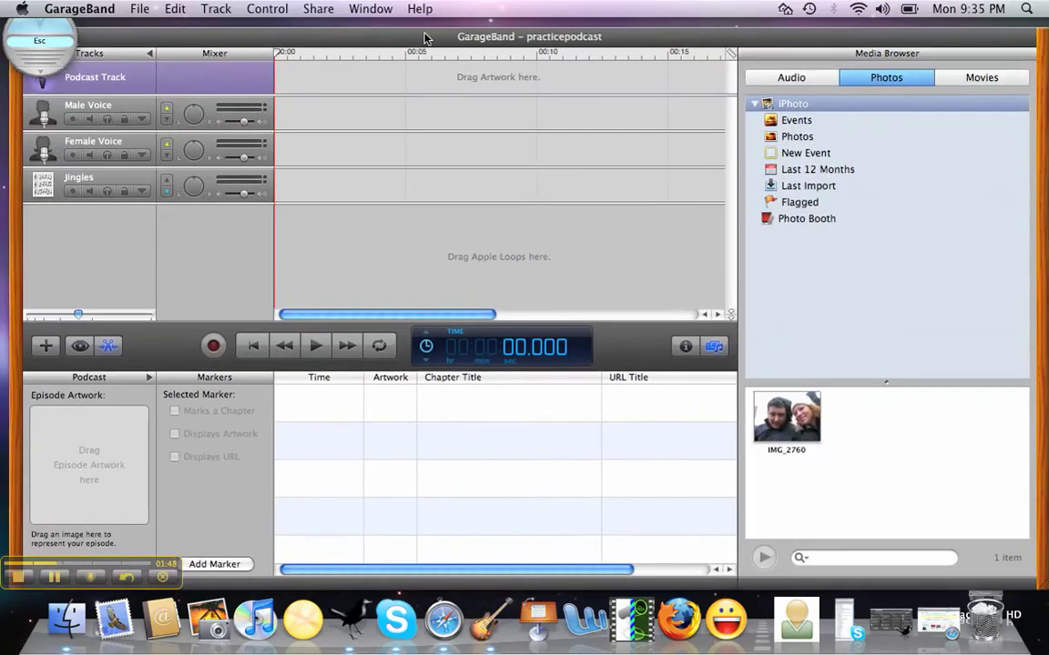
# Record a roughly 21-second voice take on the Male Voice track, then stop playback.
pyautogui.moveTo(434, 37); pyautogui.dragTo(438, 33)
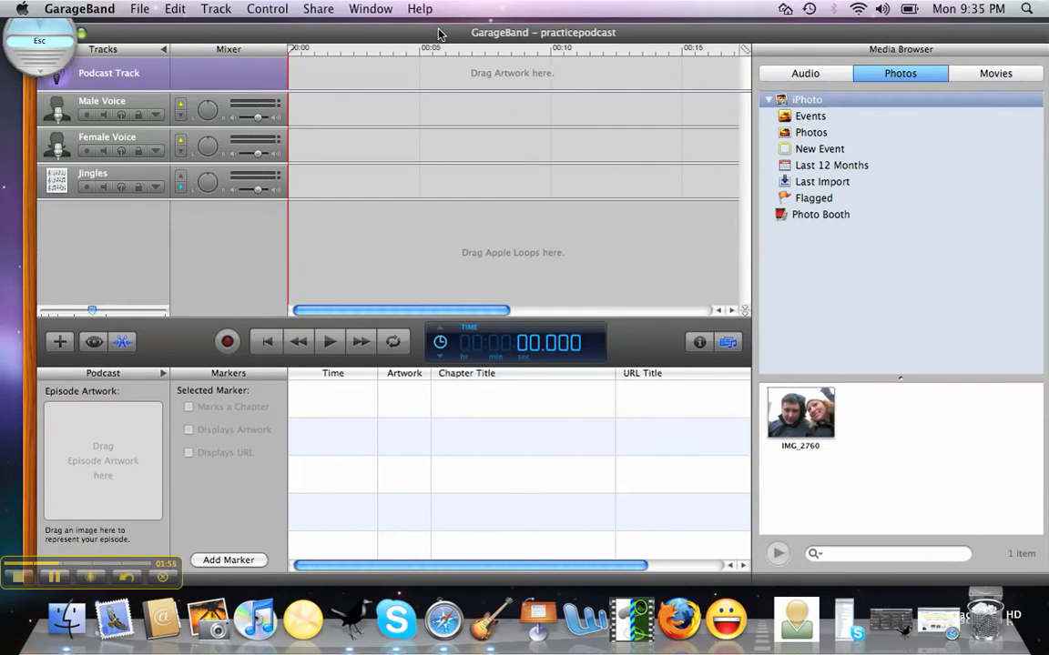
pyautogui.click(137, 107)
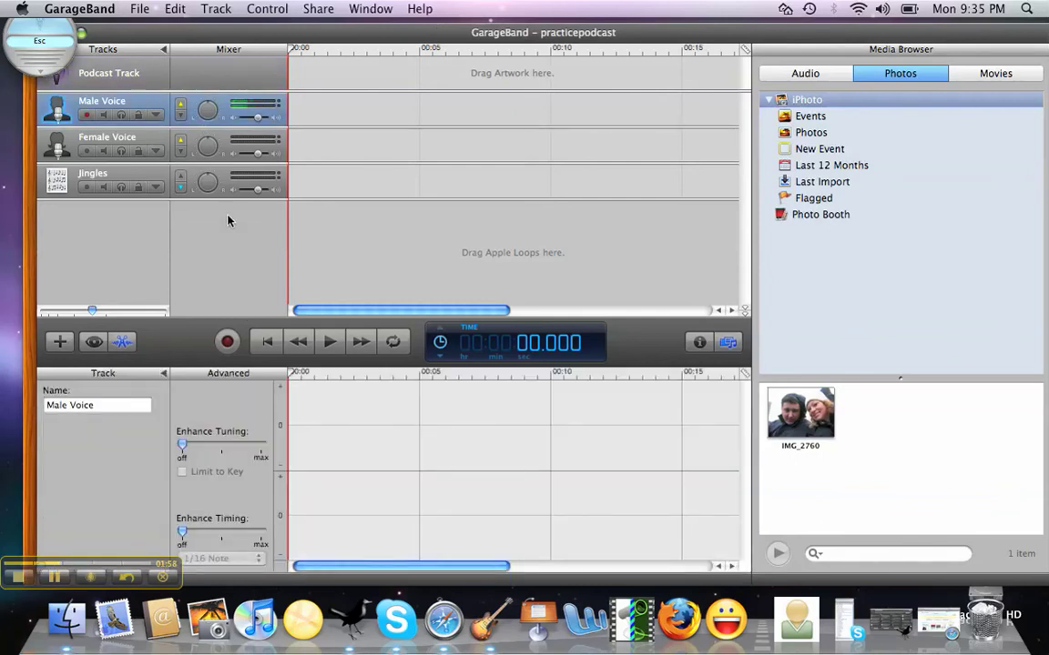
pyautogui.click(227, 342)
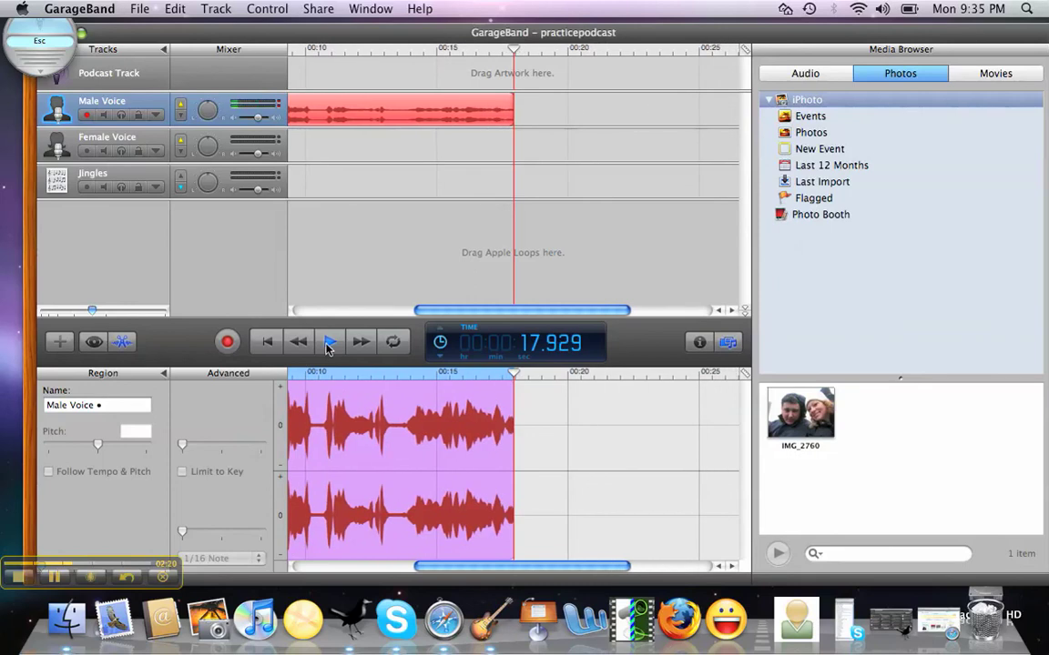
pyautogui.click(227, 342)
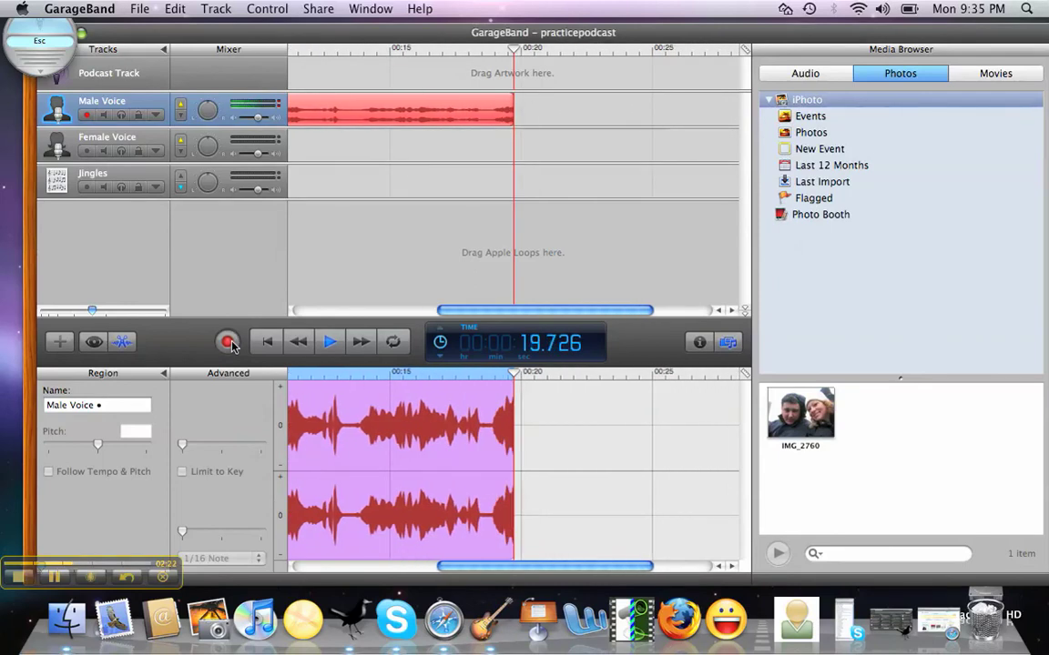
pyautogui.click(332, 343)
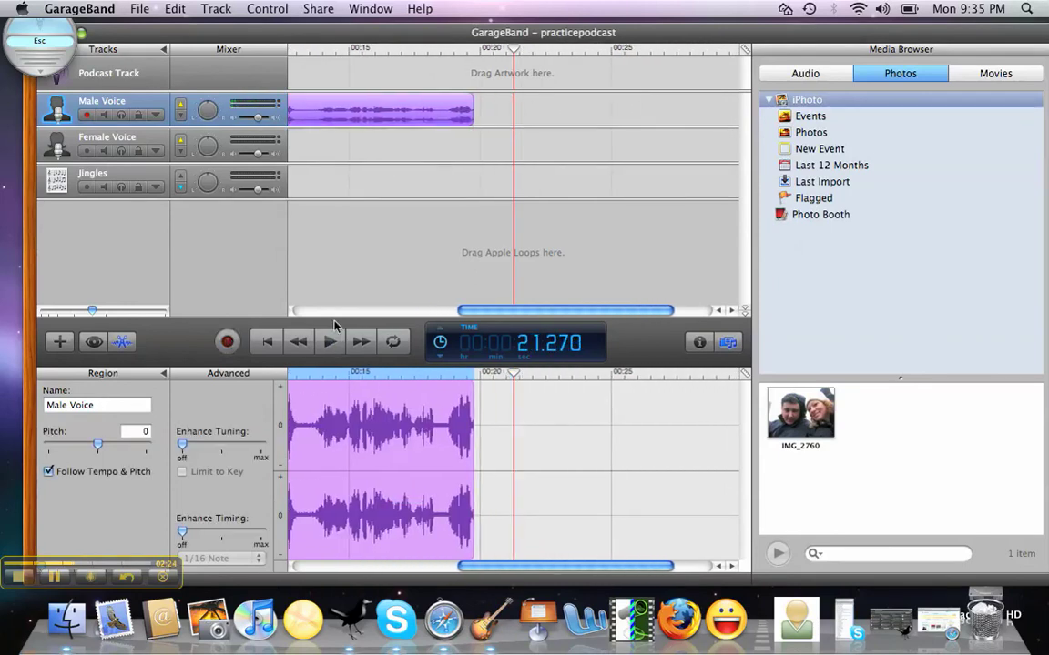
pyautogui.moveTo(297, 33)
pyautogui.mouseDown()
pyautogui.moveTo(324, 34)
pyautogui.moveTo(301, 34)
pyautogui.moveTo(307, 39)
pyautogui.mouseUp()
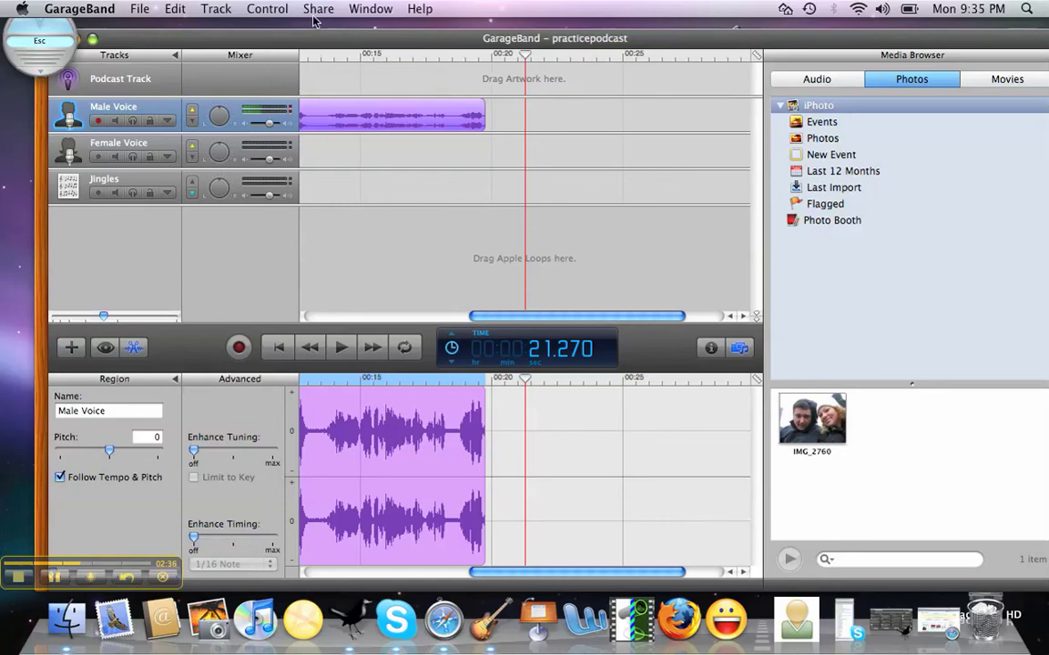
# Export the song to disk as an MP3 named practicepodcast on the Desktop, then move the window aside.
pyautogui.click(312, 18)
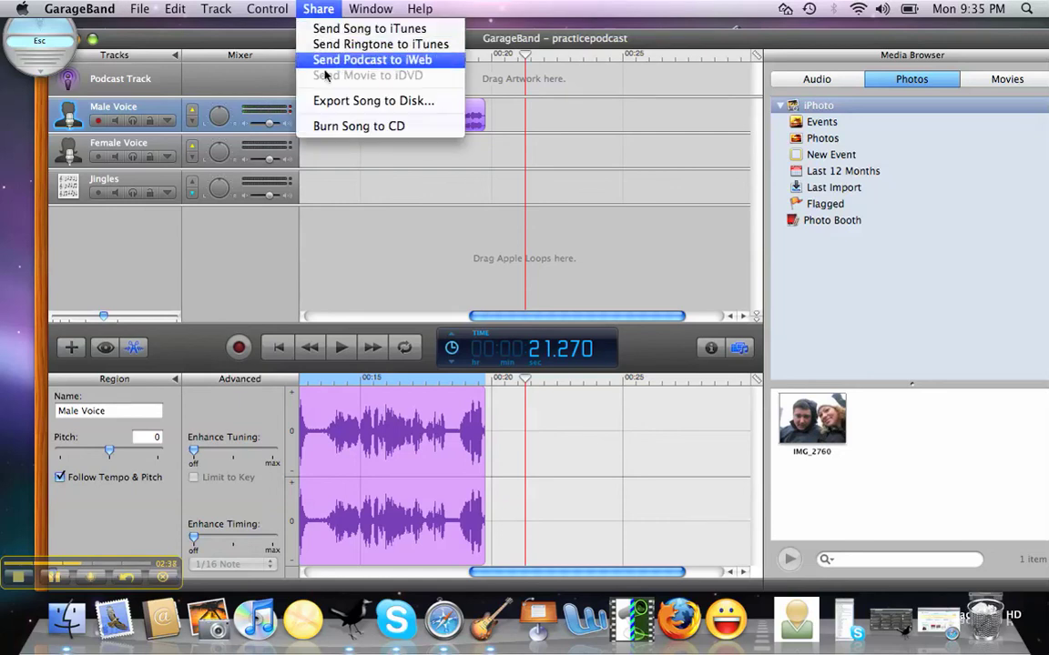
pyautogui.click(330, 101)
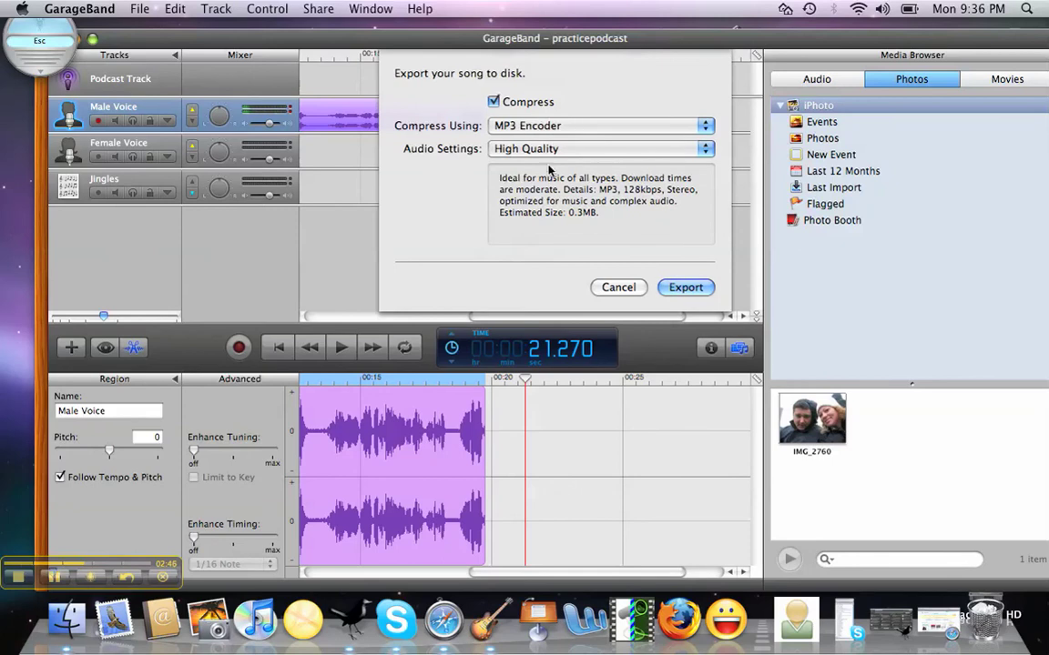
pyautogui.click(683, 288)
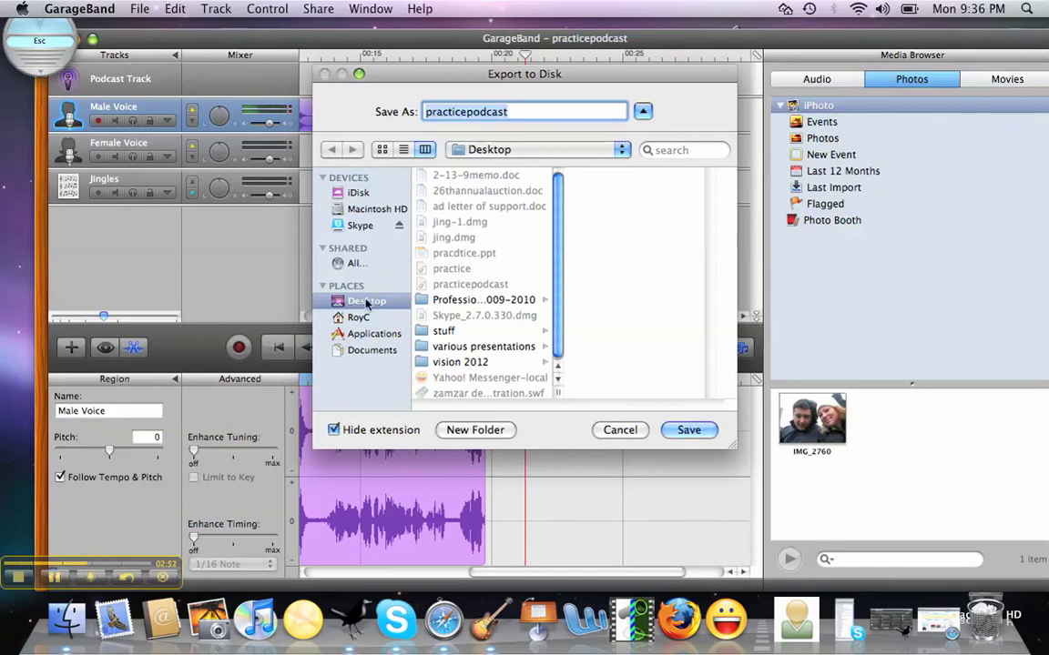
pyautogui.click(690, 430)
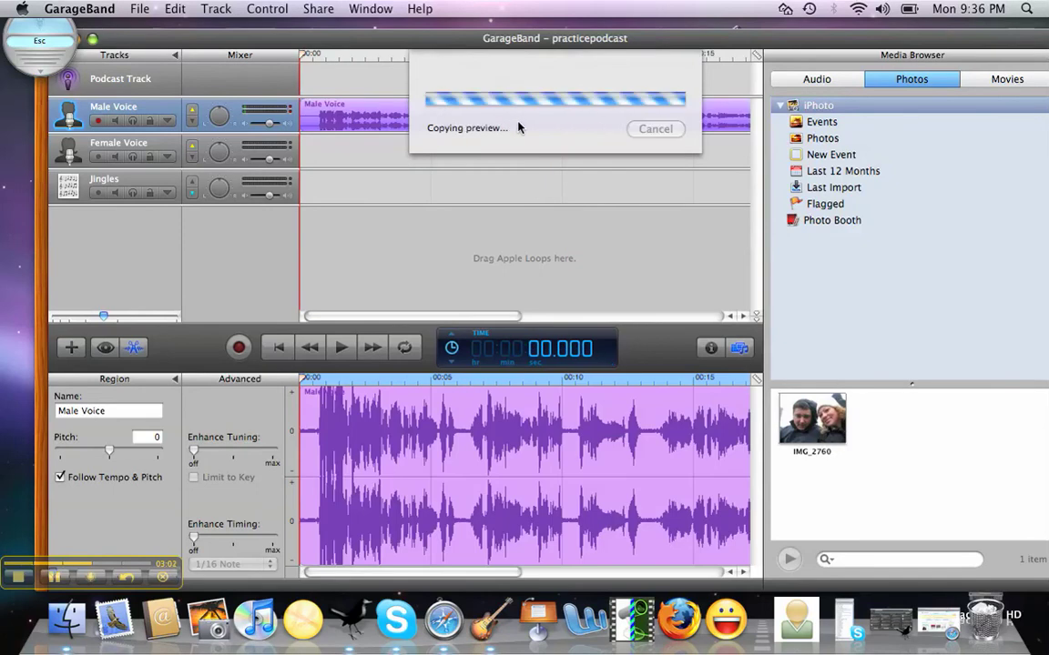
pyautogui.moveTo(385, 37); pyautogui.dragTo(522, 247)
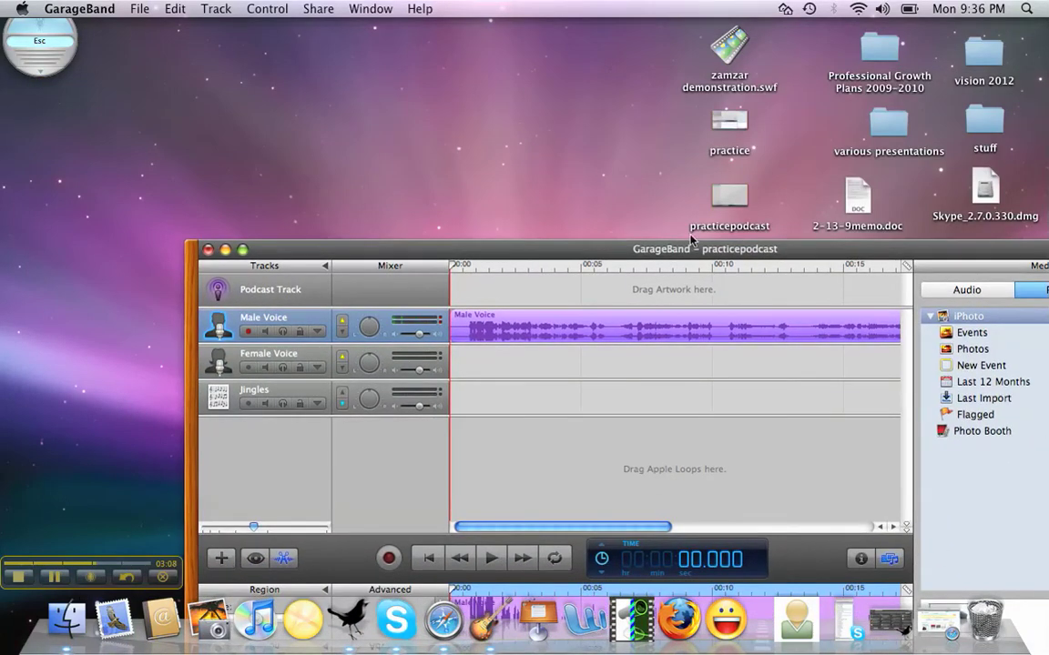
# Close the practicepodcast project without saving, decline the iLife preview, and quit GarageBand.
pyautogui.moveTo(682, 247); pyautogui.dragTo(596, 45)
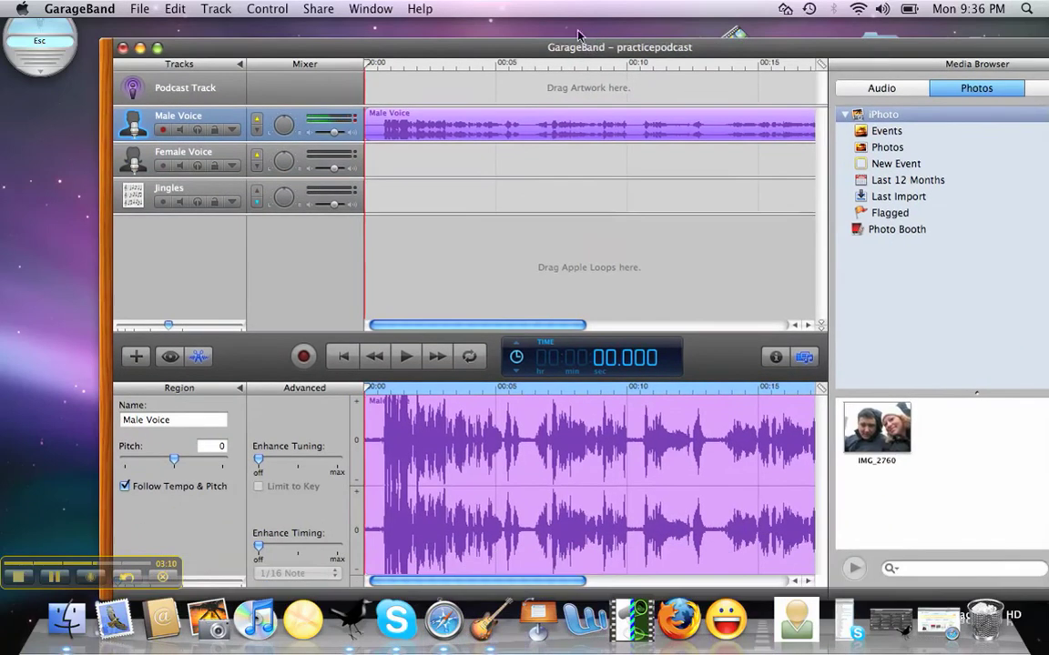
pyautogui.click(124, 48)
pyautogui.click(590, 140)
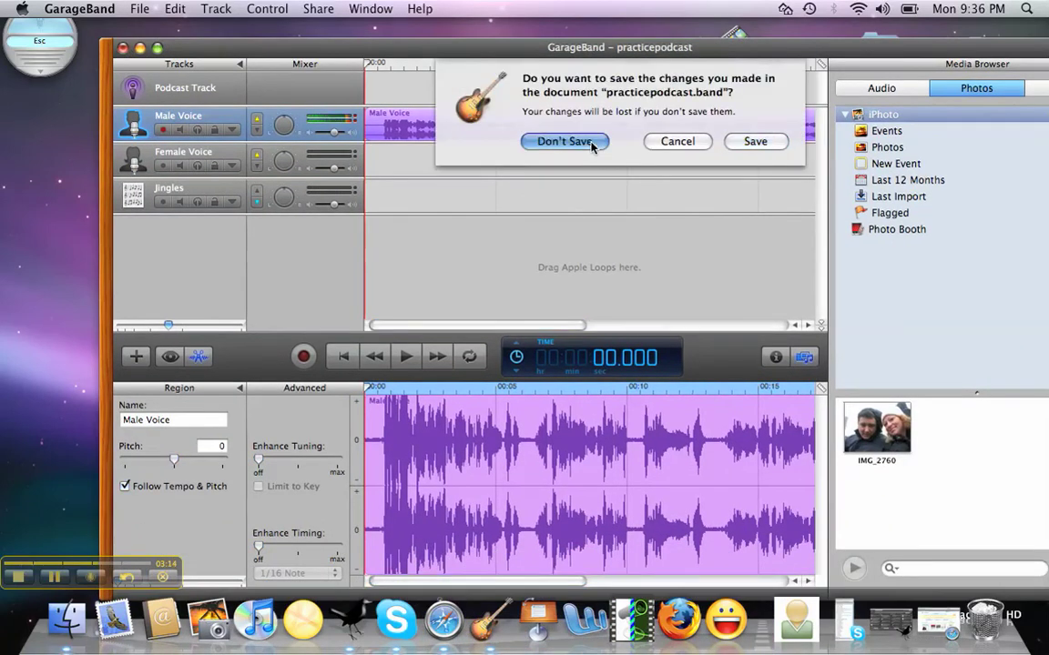
pyautogui.click(602, 274)
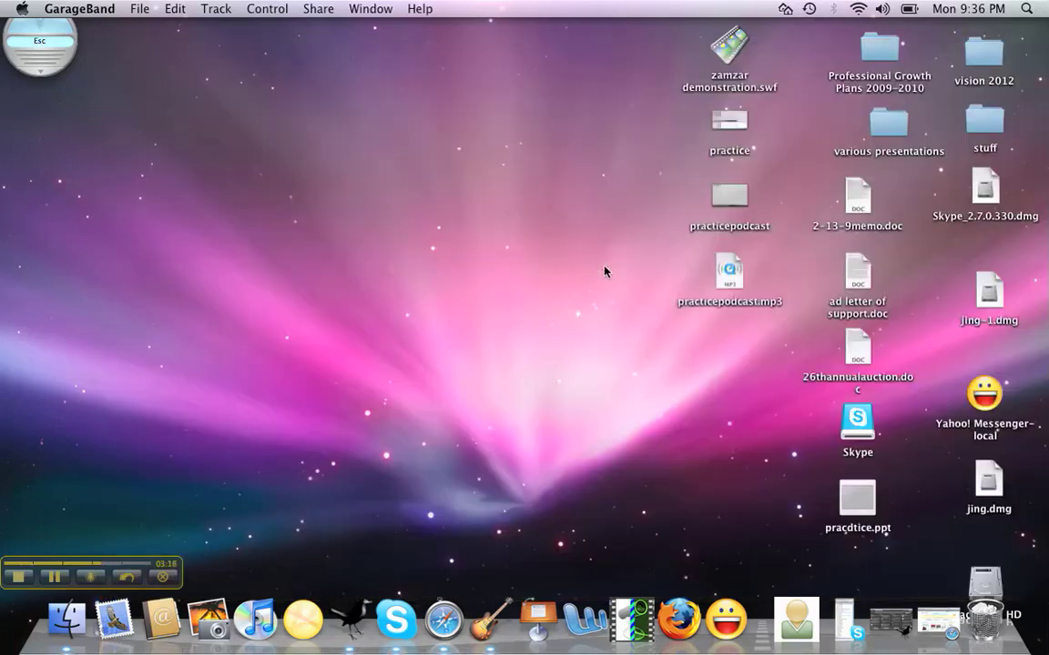
pyautogui.click(714, 408)
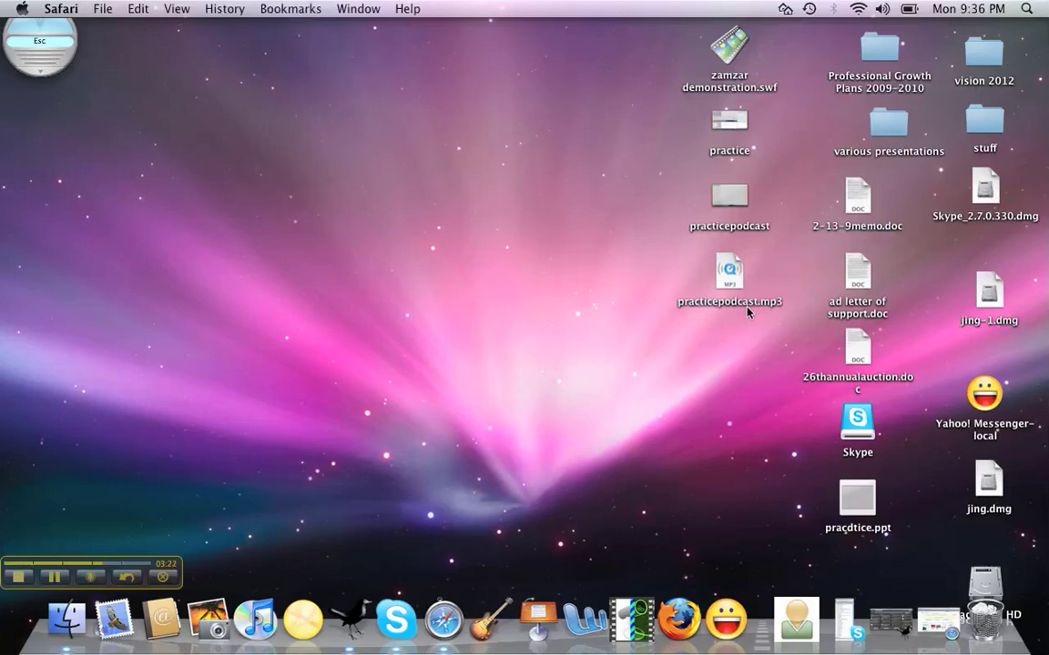
pyautogui.click(937, 623)
# Open SlideShare's bulk Upload page in Safari.
pyautogui.moveTo(398, 34); pyautogui.dragTo(351, 37)
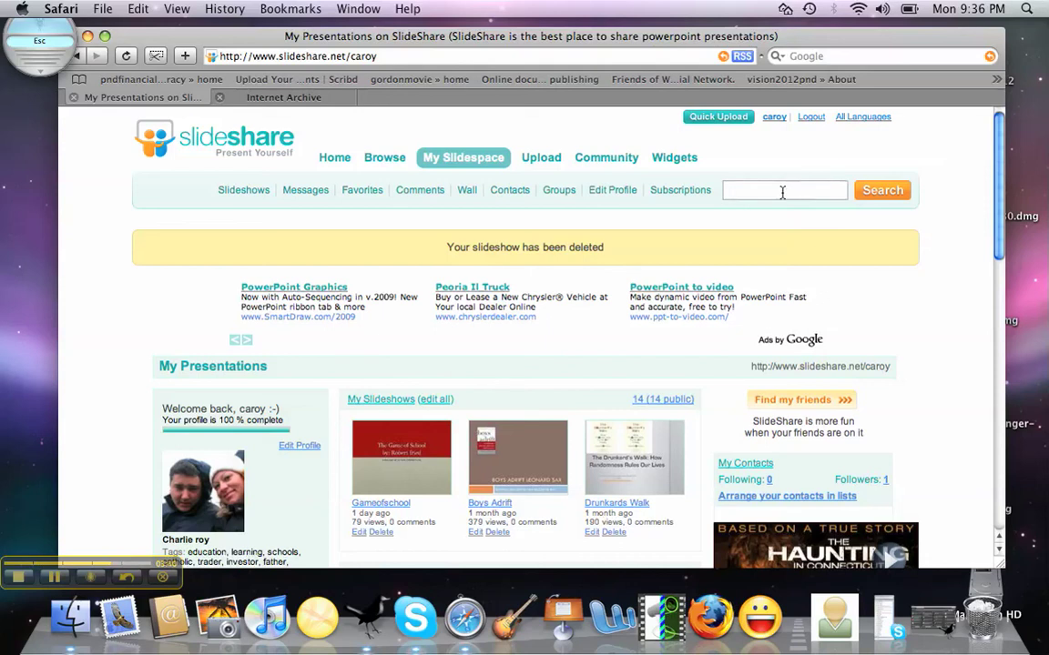
pyautogui.click(533, 166)
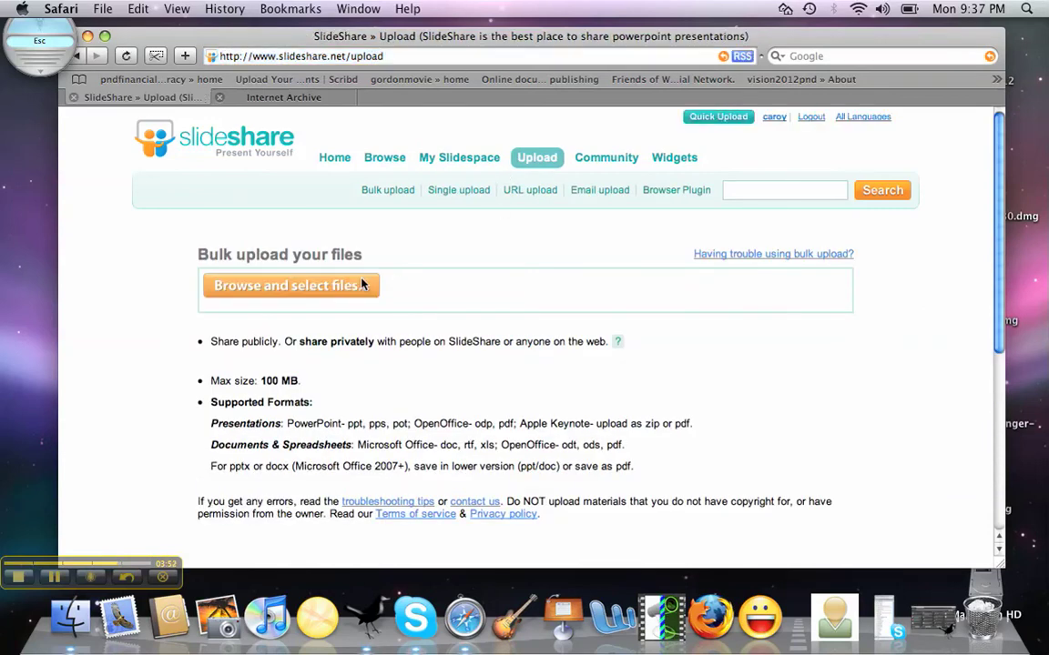
# Choose pracdtice.ppt as the file to upload.
pyautogui.click(328, 289)
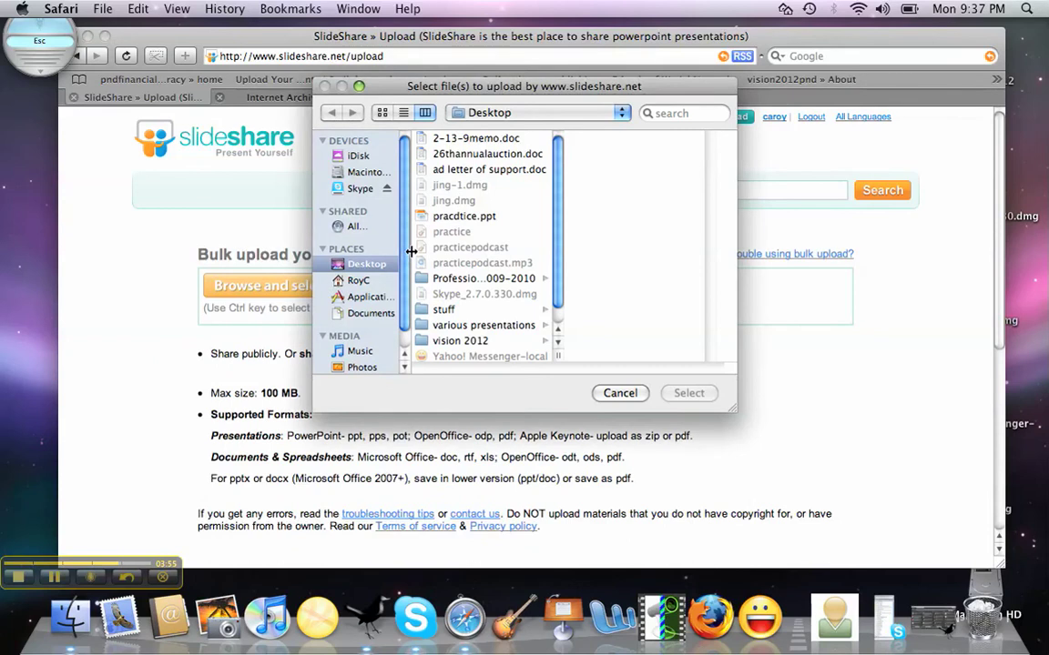
pyautogui.click(489, 216)
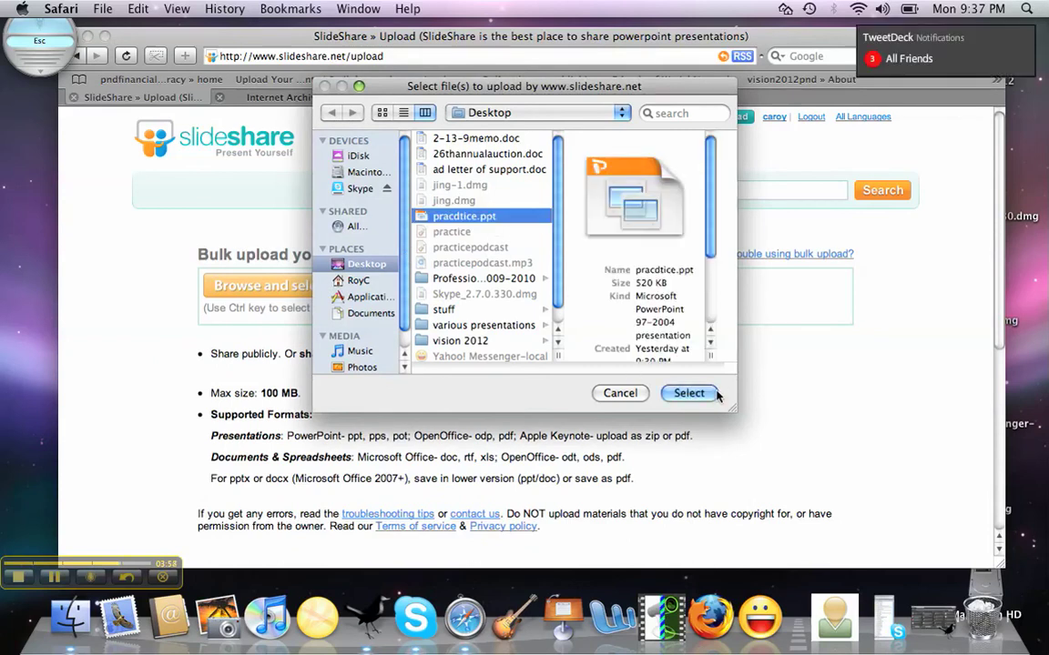
pyautogui.click(689, 393)
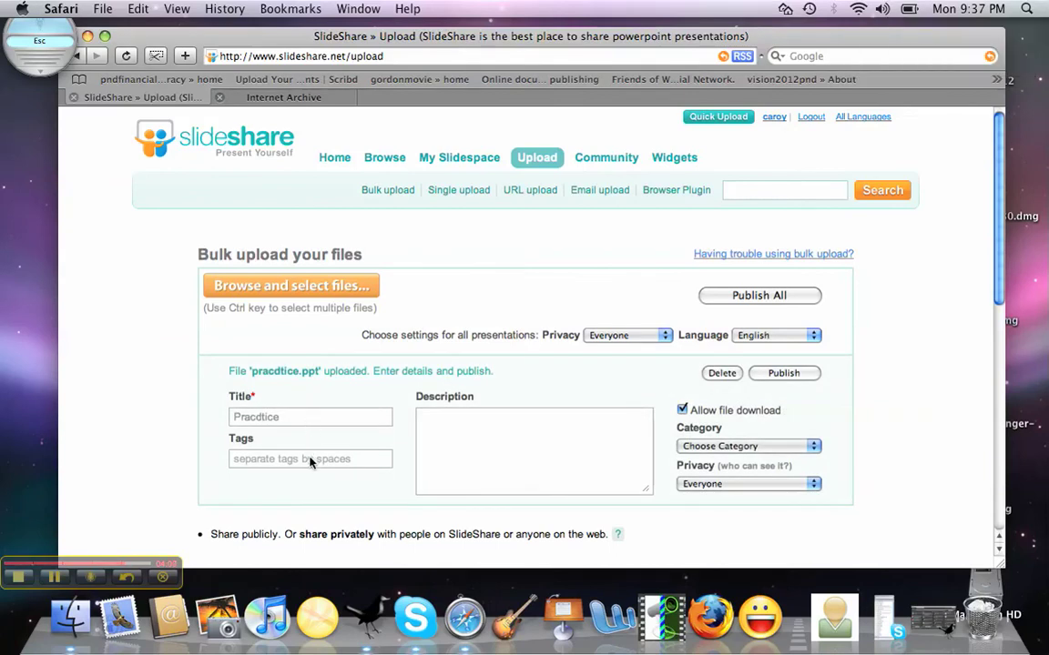
# Tag it 'practice, fun with slideshare, pnd', add description 'slkdfsadlfklfjlfjsldkjfs', and publish.
pyautogui.moveTo(358, 460); pyautogui.dragTo(232, 459)
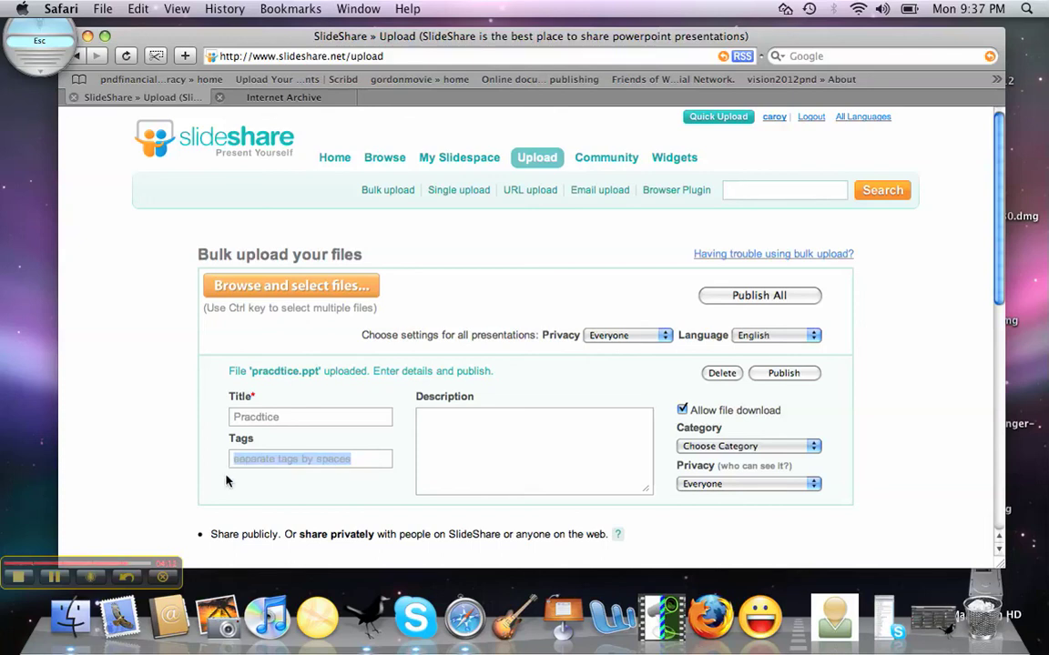
pyautogui.write('practice, f')
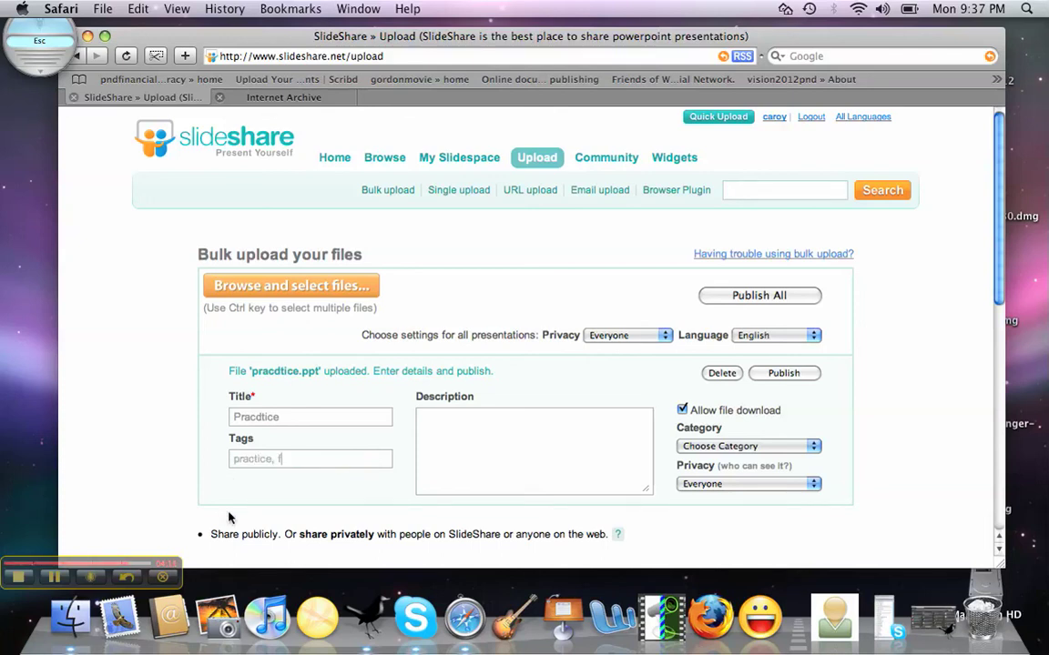
pyautogui.write('un with slideshare, pnd')
pyautogui.press('Tab')
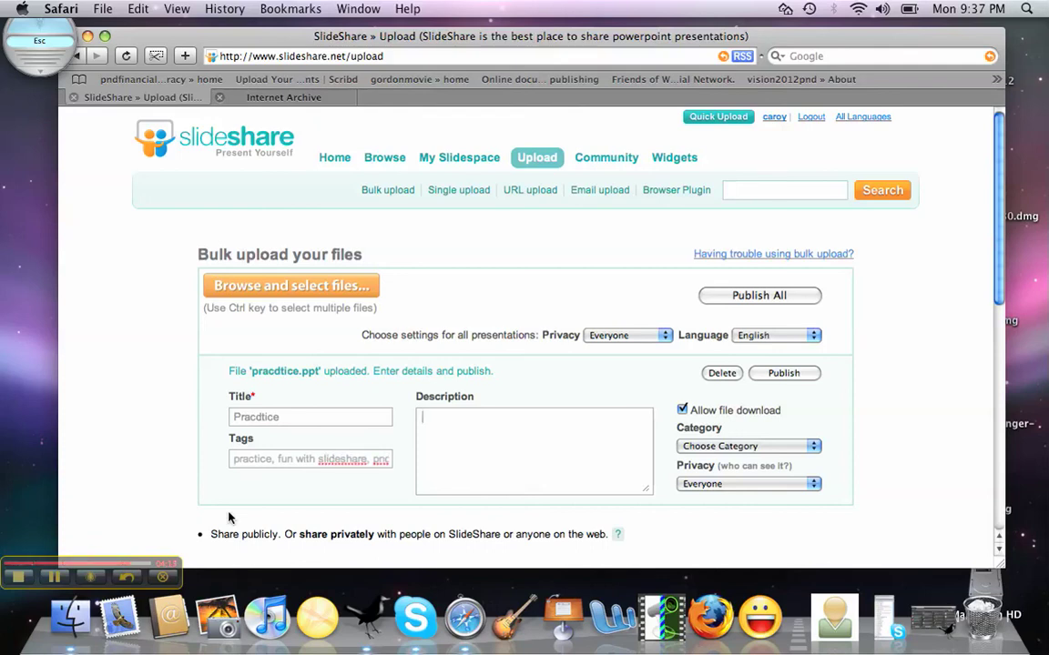
pyautogui.write('slkdfsadlfklfjlfjsldkjfs')
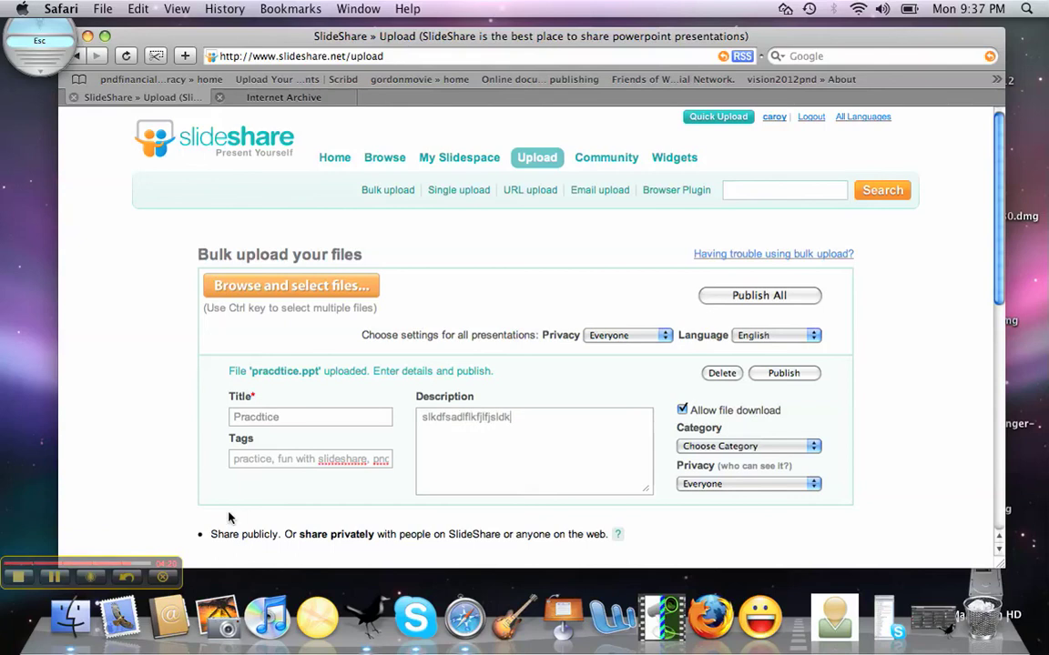
pyautogui.click(746, 297)
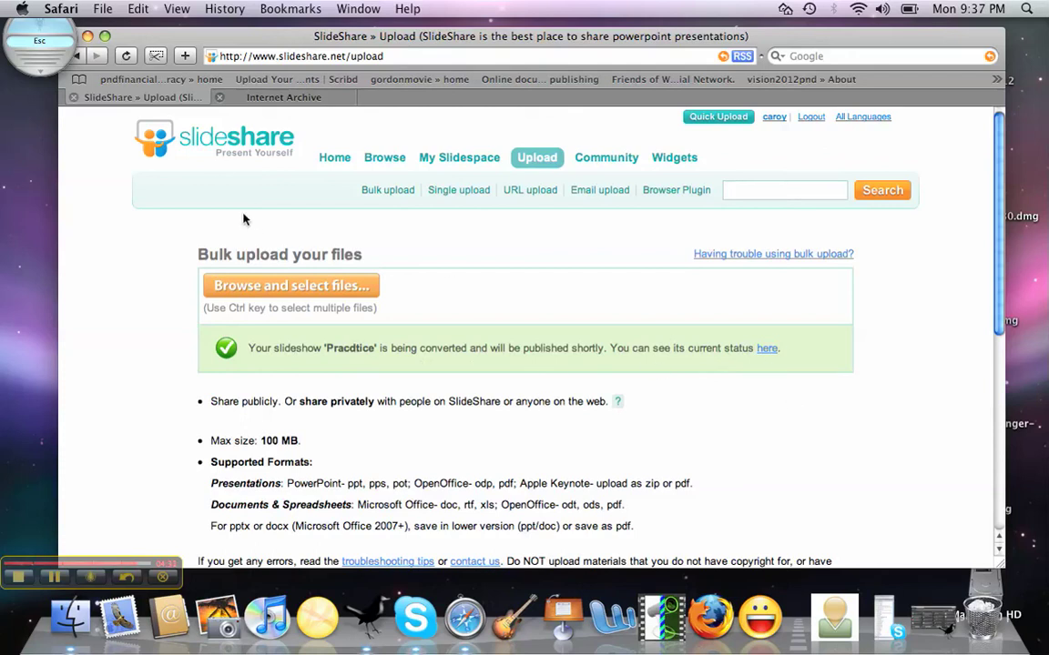
pyautogui.click(247, 106)
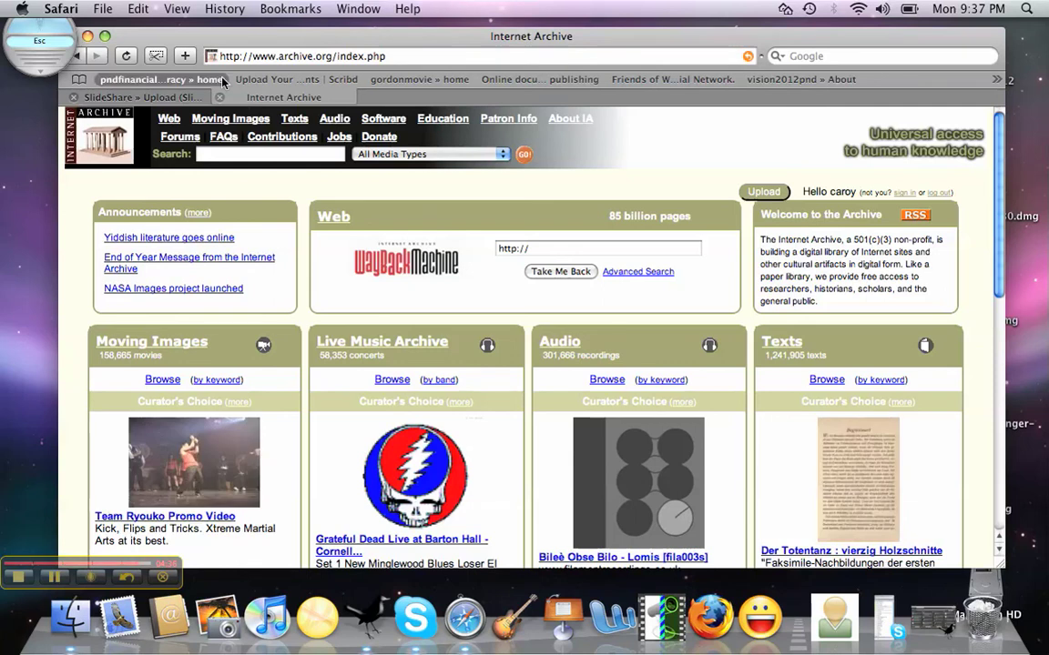
# Start a new item upload from the archive.org home page.
pyautogui.moveTo(293, 34); pyautogui.dragTo(293, 30)
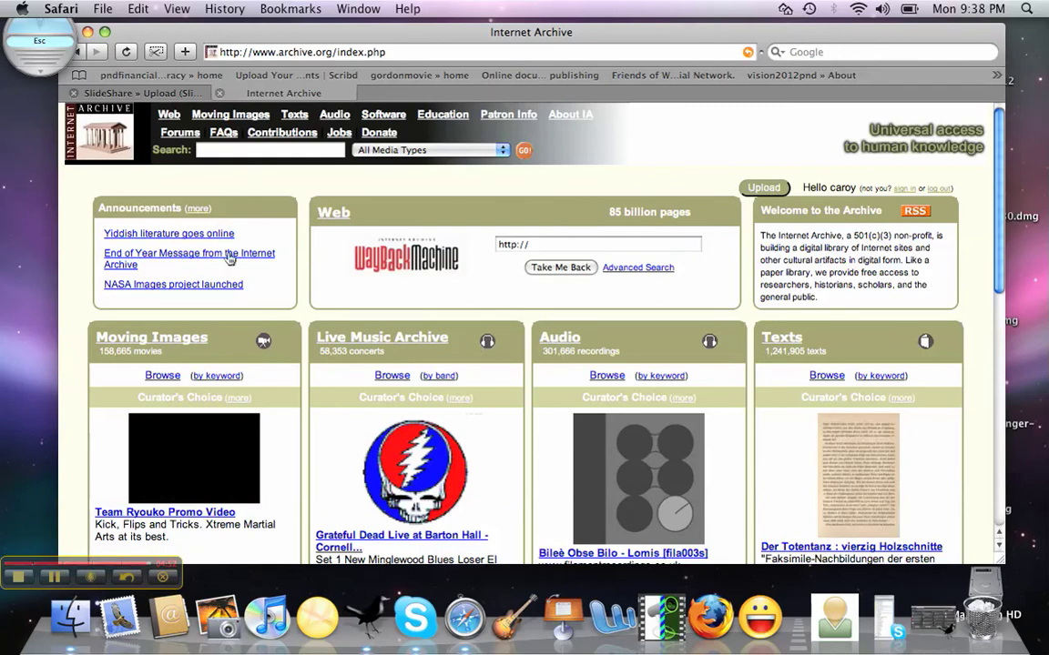
pyautogui.click(761, 188)
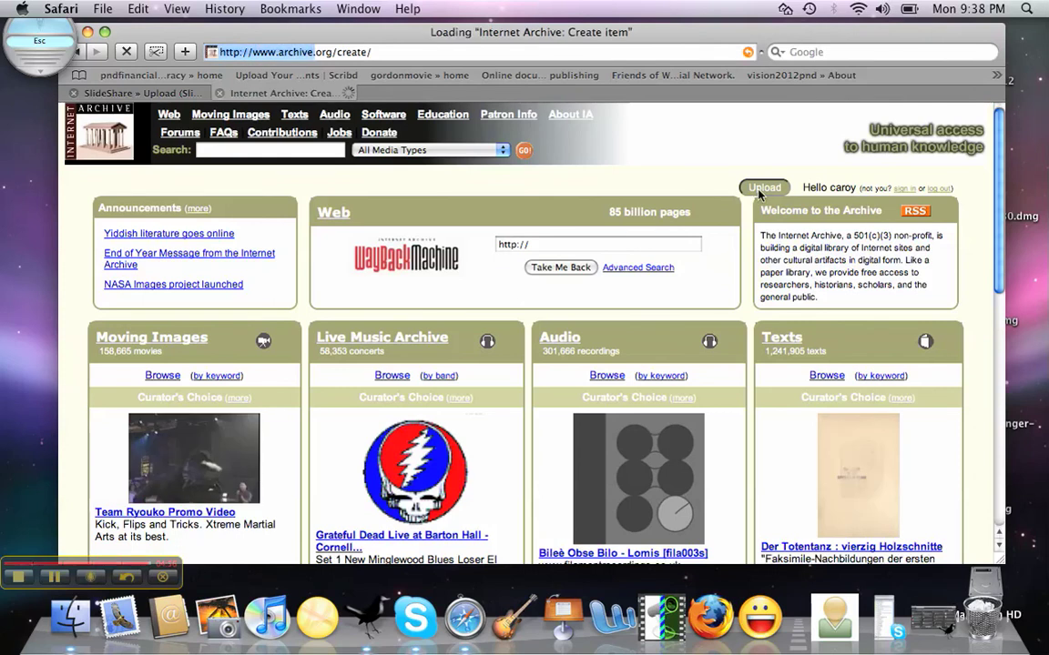